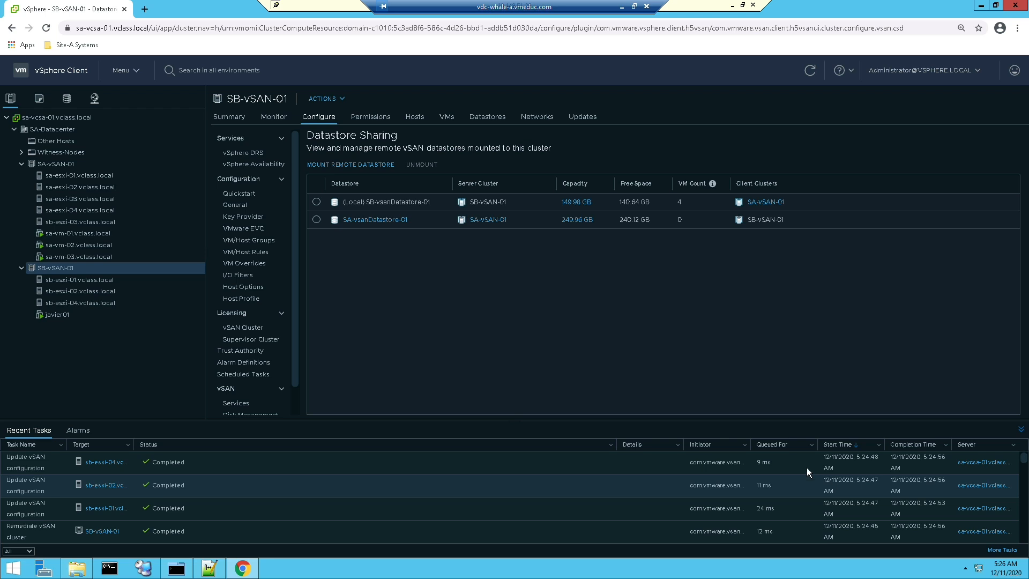
Step: Compare the remote vSAN datastore mounts in the Datastore Sharing settings of clusters SA-vSAN-01 and SB-vSAN-01
{"action": "left_click", "coordinate": [76, 163]}
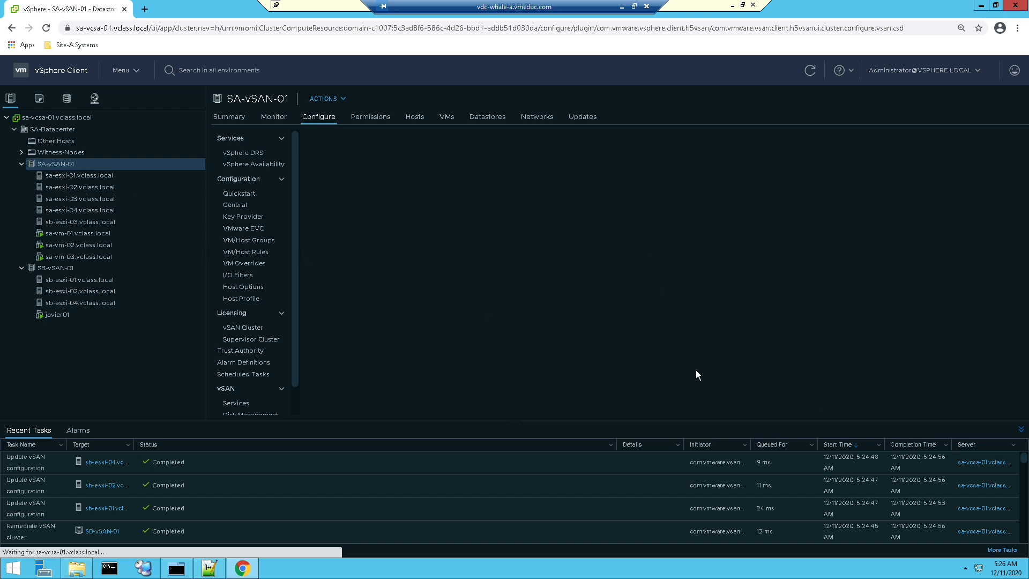
{"action": "left_click", "coordinate": [1007, 429]}
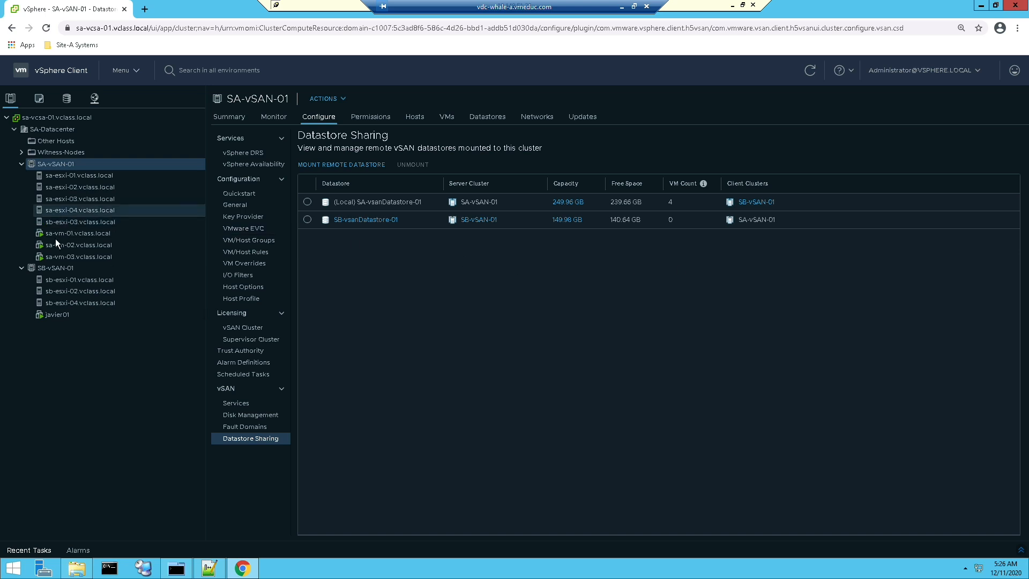
{"action": "left_click", "coordinate": [53, 266]}
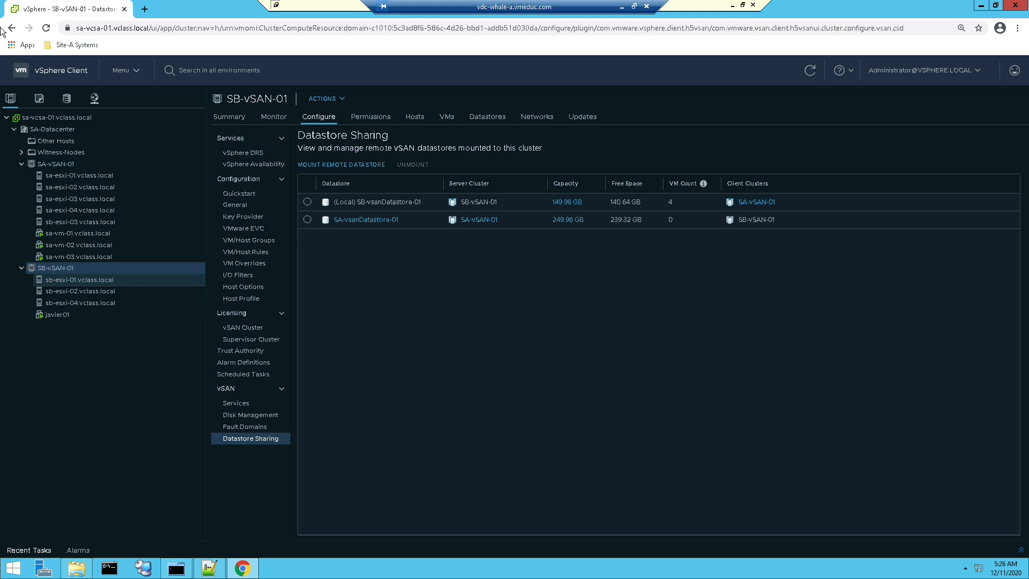
{"action": "left_click", "coordinate": [64, 165]}
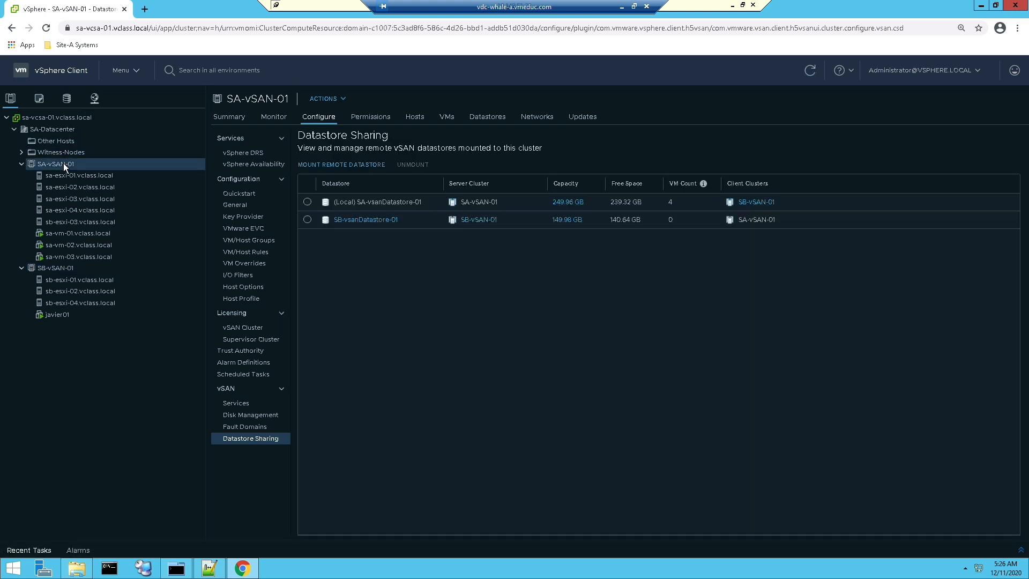
Step: Begin creating a virtual machine named javier02 with SA-vSAN-01 as its compute resource, up to the storage selection
{"action": "right_click", "coordinate": [65, 167]}
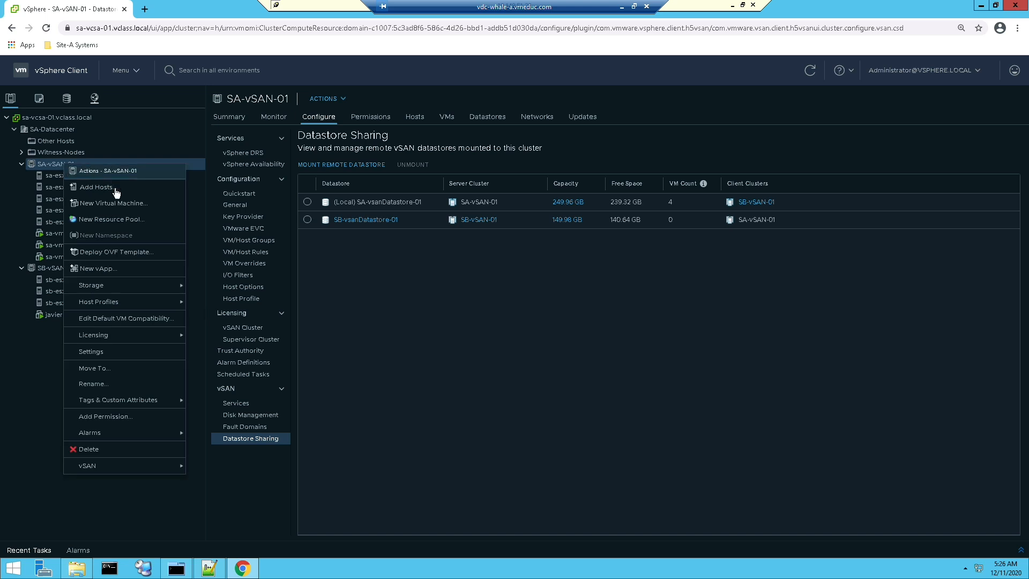
{"action": "left_click", "coordinate": [144, 204]}
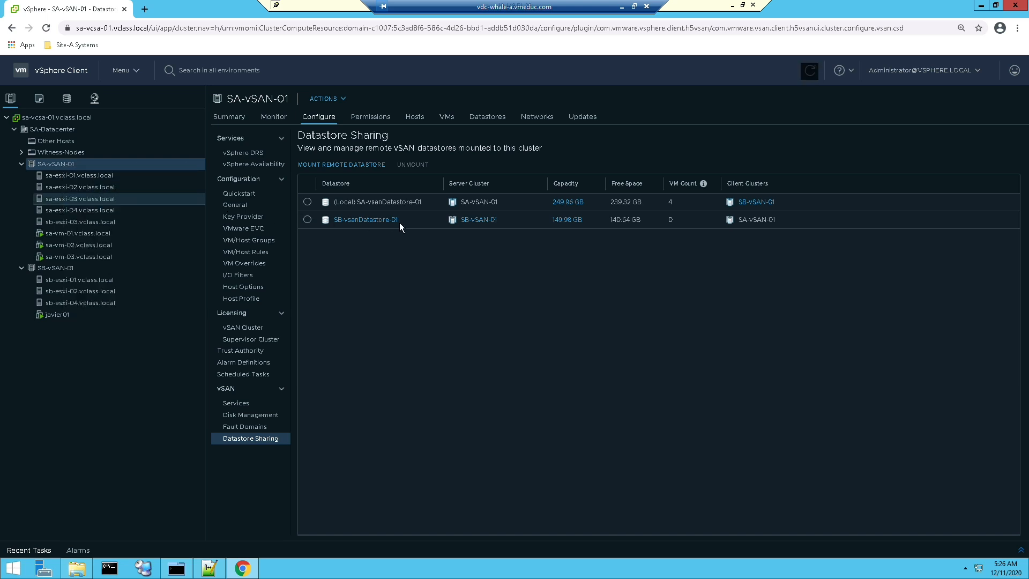
{"action": "left_click", "coordinate": [763, 469]}
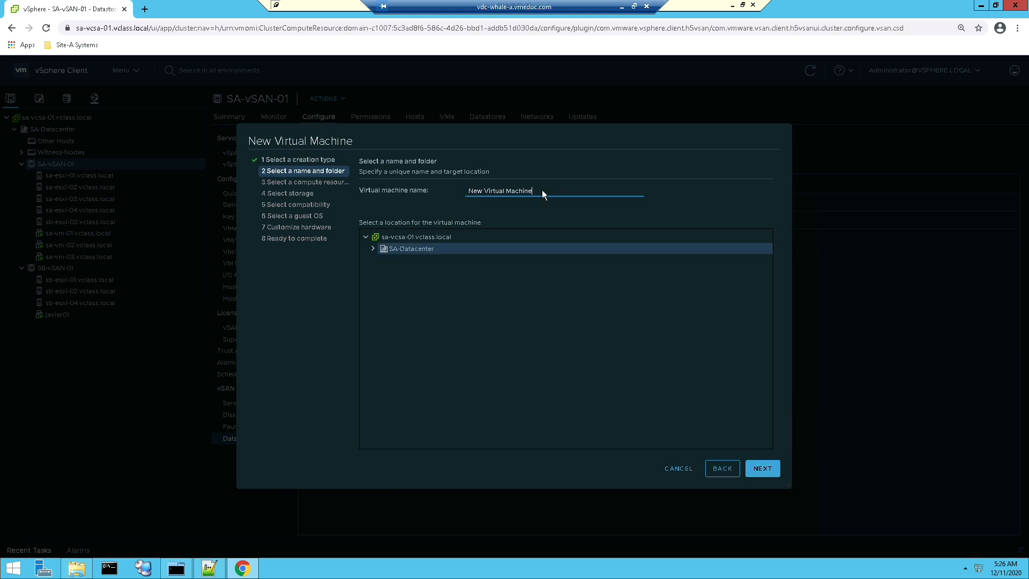
{"action": "triple_click", "coordinate": [542, 190]}
{"action": "type", "text": "javier02"}
{"action": "left_click", "coordinate": [766, 468]}
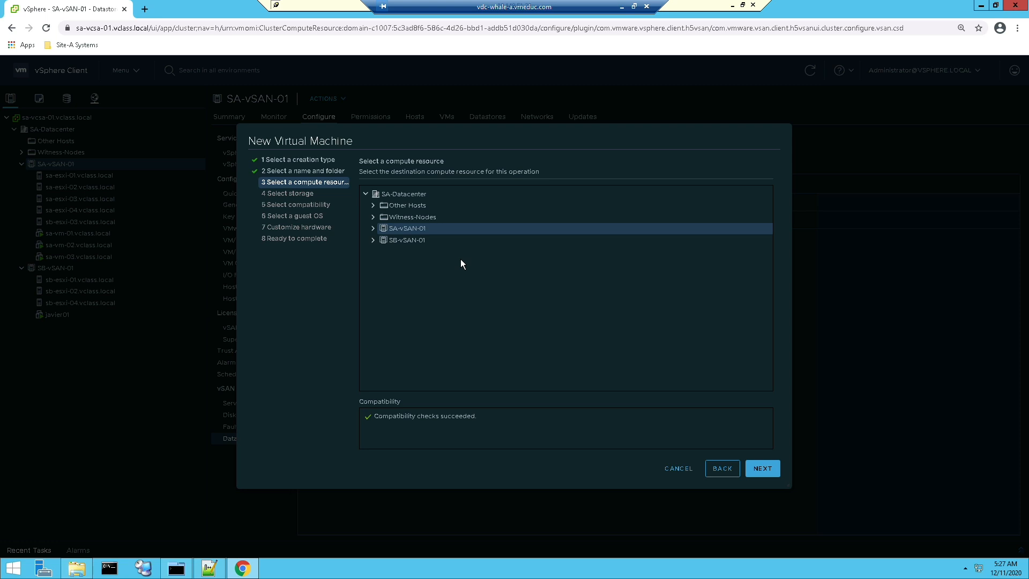
{"action": "left_click", "coordinate": [763, 469]}
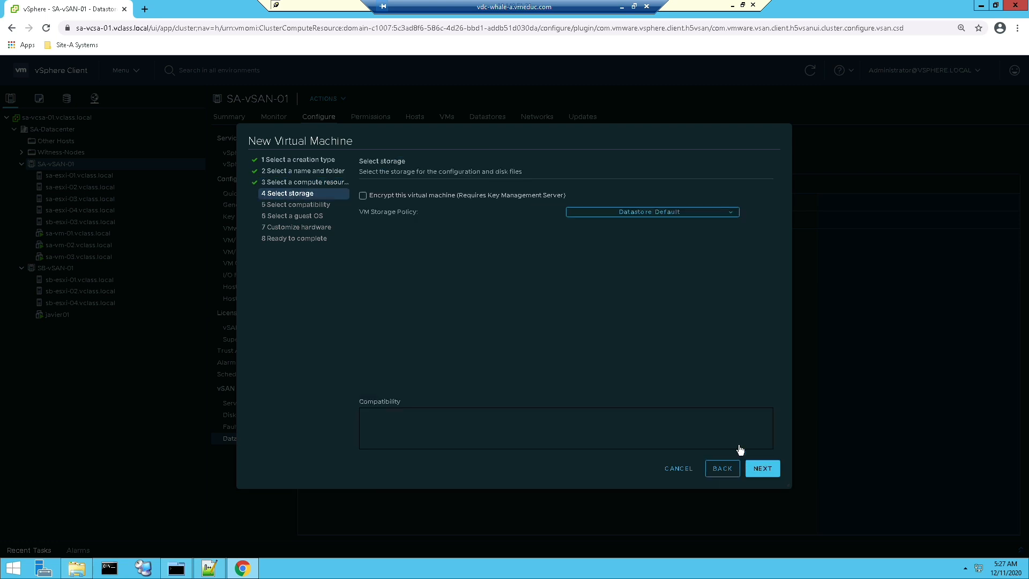
Step: Check which datastores are compatible with the storage policy SA-vSAN-01_VM_RAID5_Policy, and abandon the new virtual machine
{"action": "left_click", "coordinate": [636, 213]}
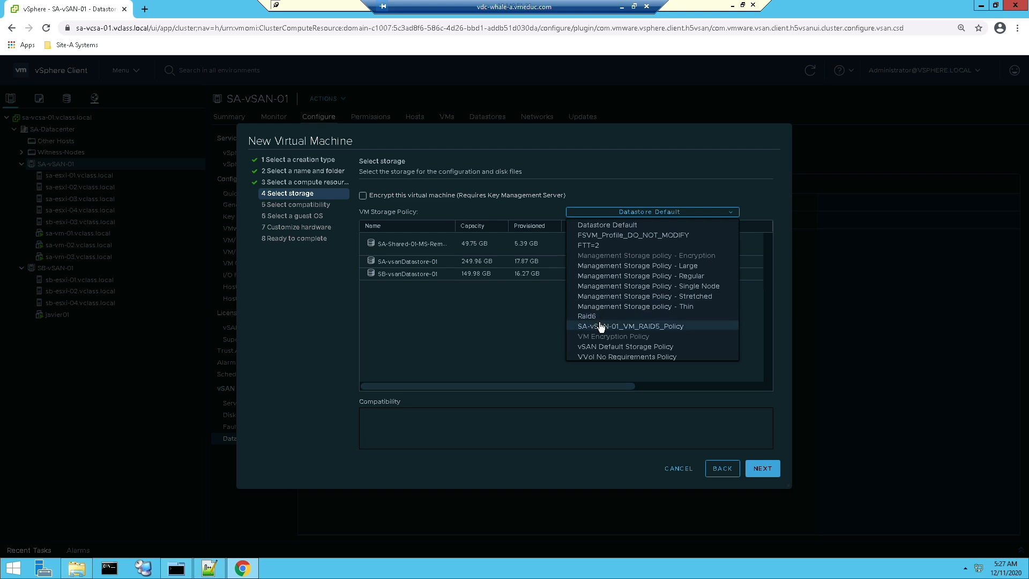
{"action": "left_click", "coordinate": [644, 327]}
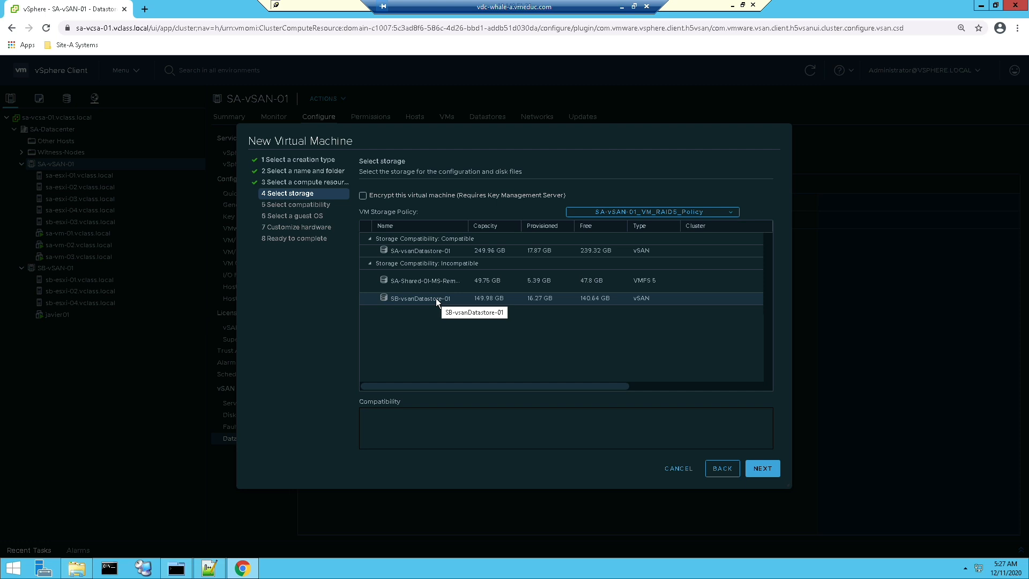
{"action": "left_click", "coordinate": [687, 469]}
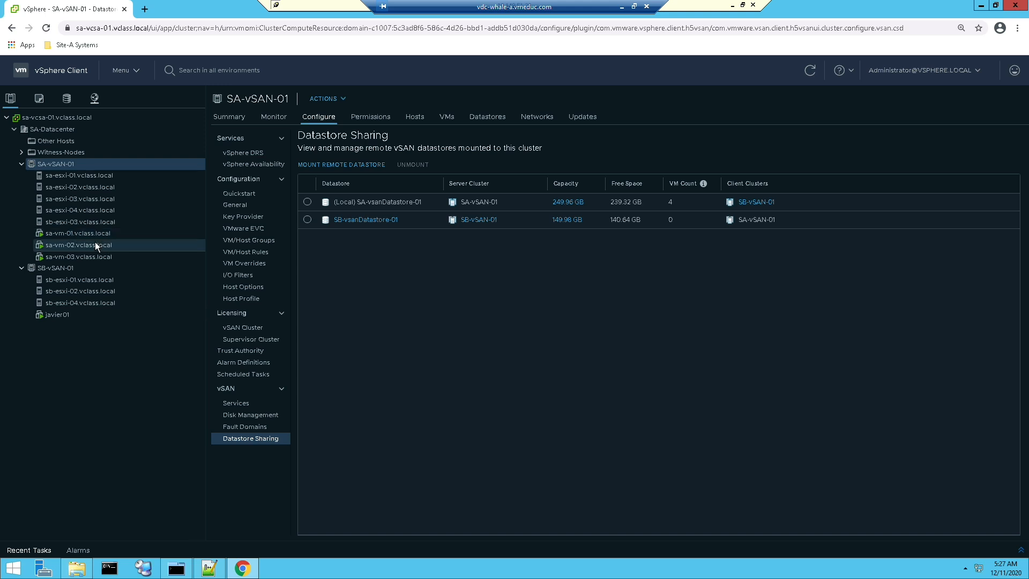
Step: Migrate only the storage of sa-vm-02.vclass.local to SB-vsanDatastore-01, keeping the existing storage policies, and check the relocation task
{"action": "left_click", "coordinate": [94, 242]}
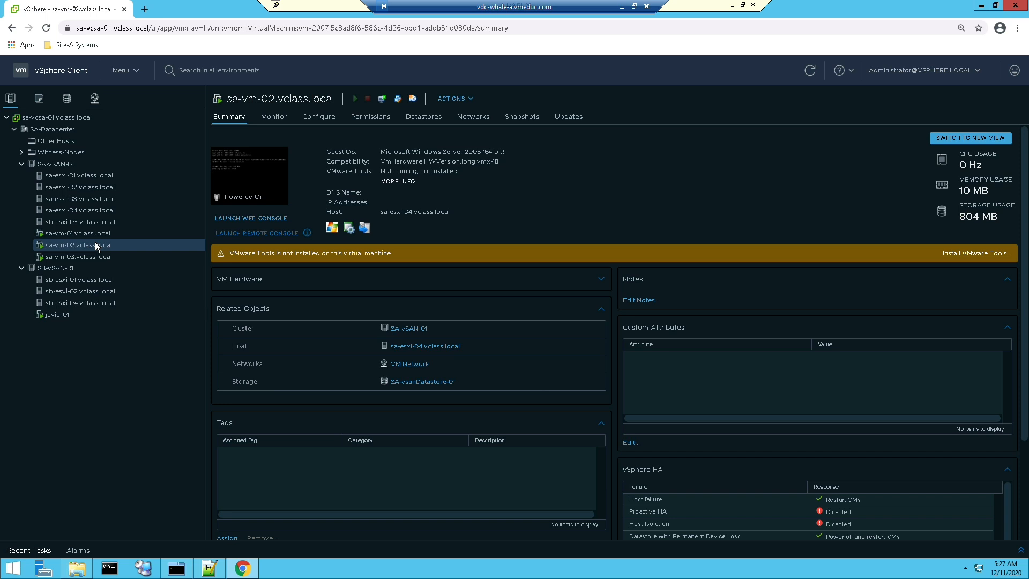
{"action": "right_click", "coordinate": [95, 243]}
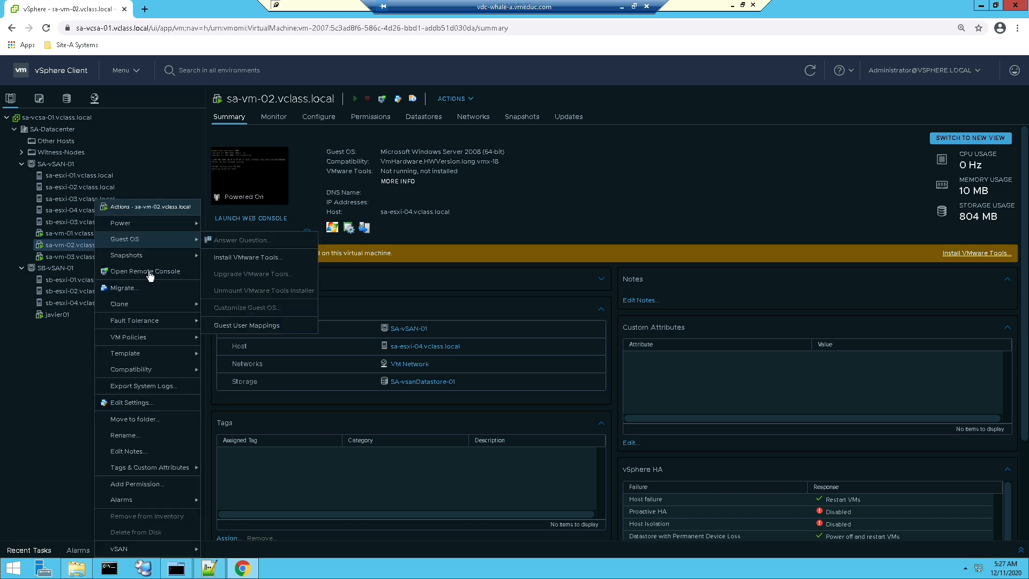
{"action": "left_click", "coordinate": [144, 287]}
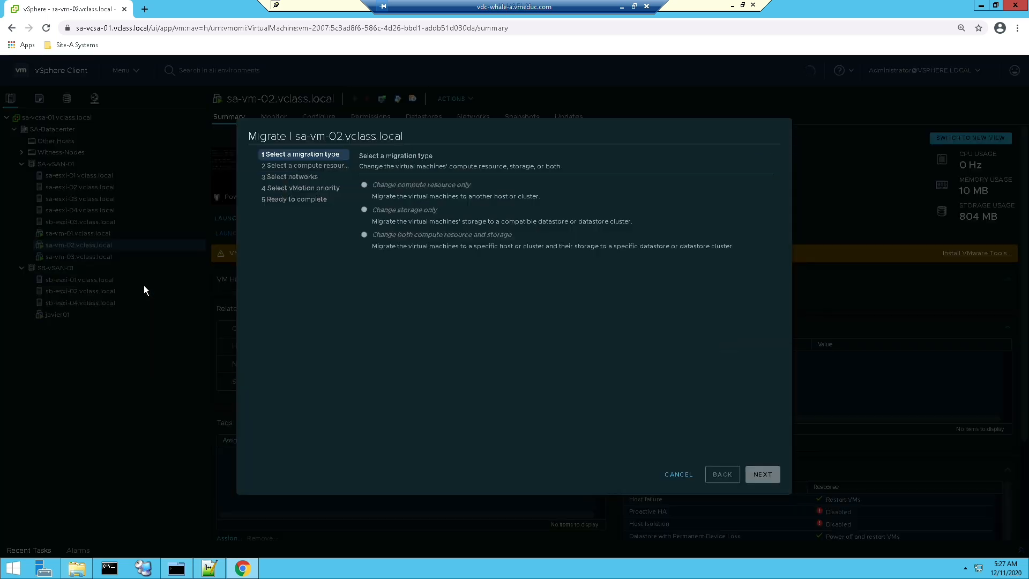
{"action": "left_click", "coordinate": [365, 210]}
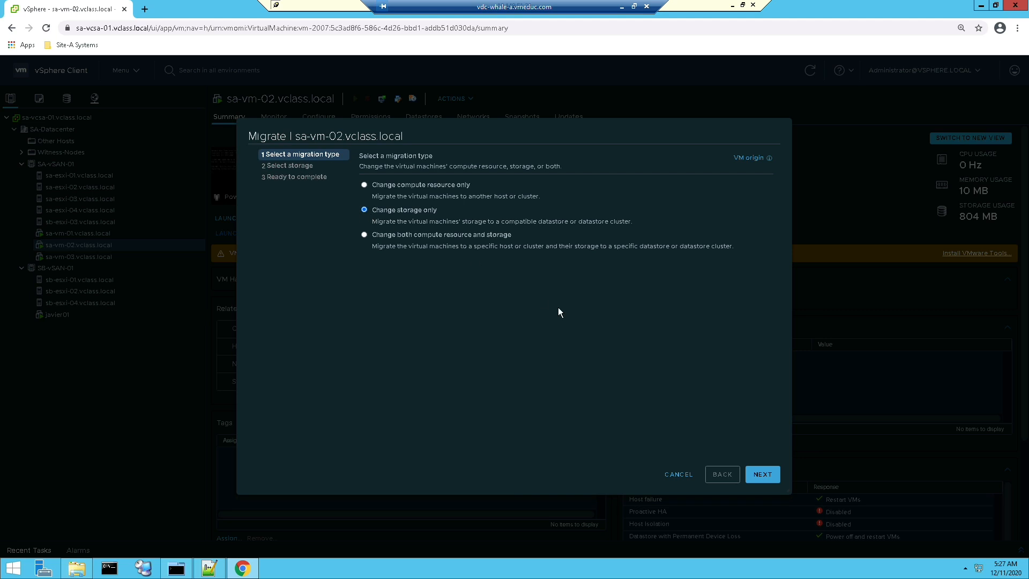
{"action": "left_click", "coordinate": [761, 474]}
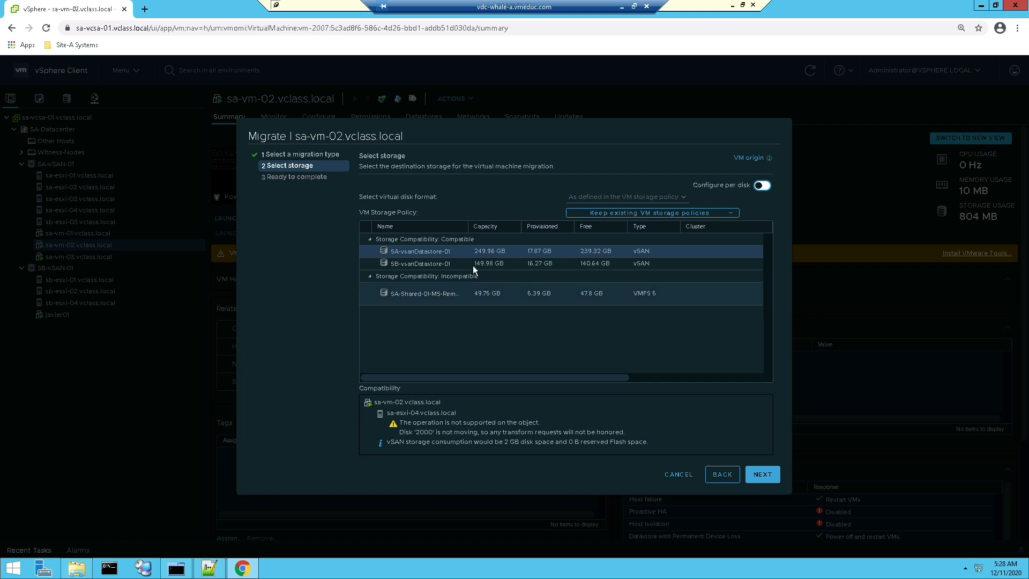
{"action": "left_click", "coordinate": [438, 262]}
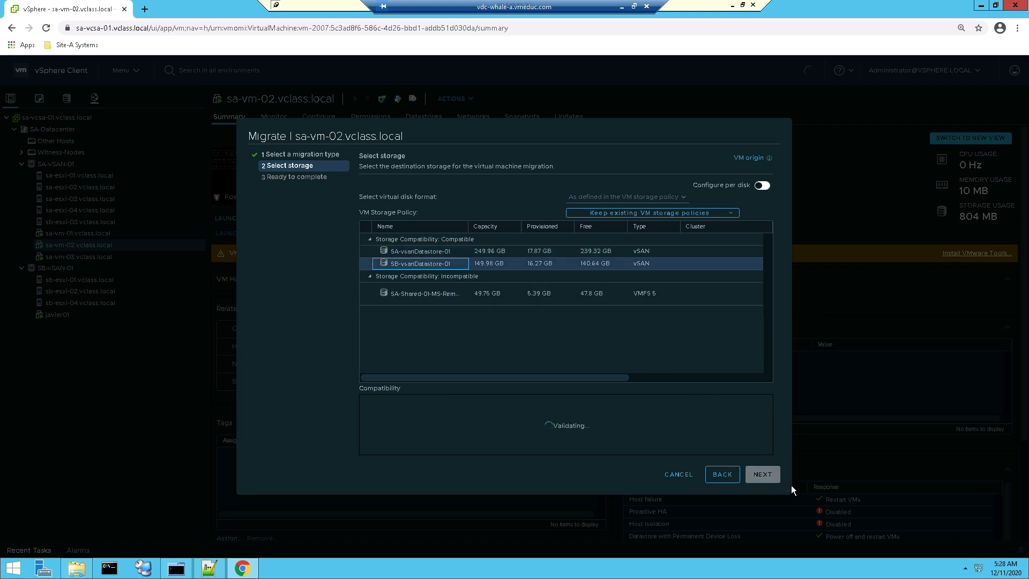
{"action": "left_click", "coordinate": [769, 481]}
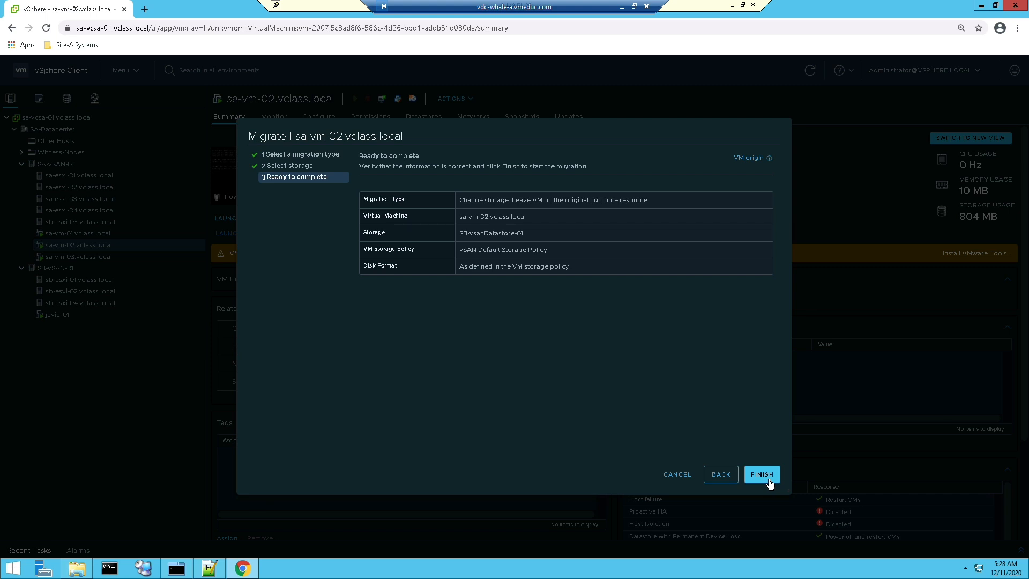
{"action": "left_click", "coordinate": [762, 474]}
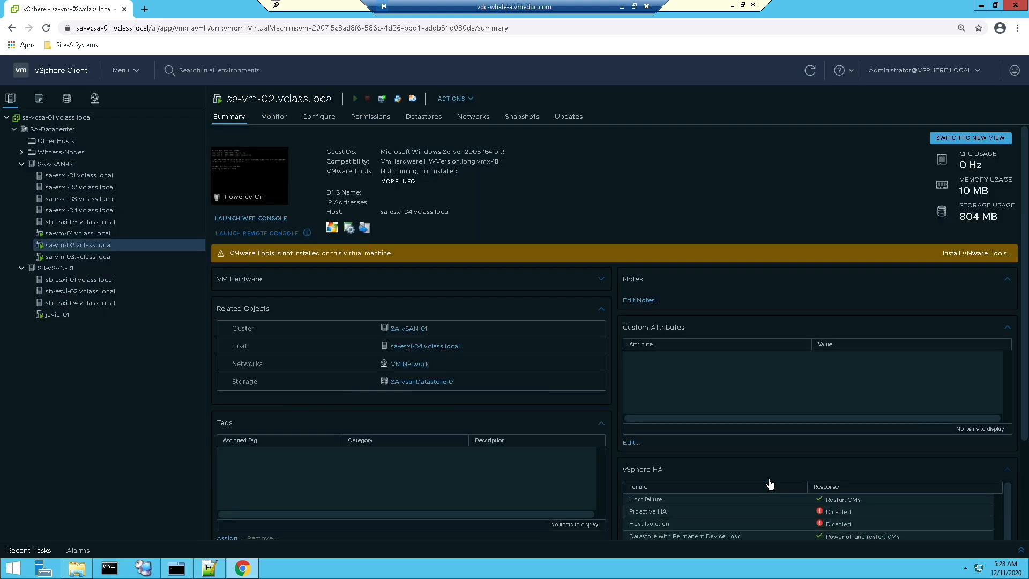
{"action": "left_click", "coordinate": [1020, 550]}
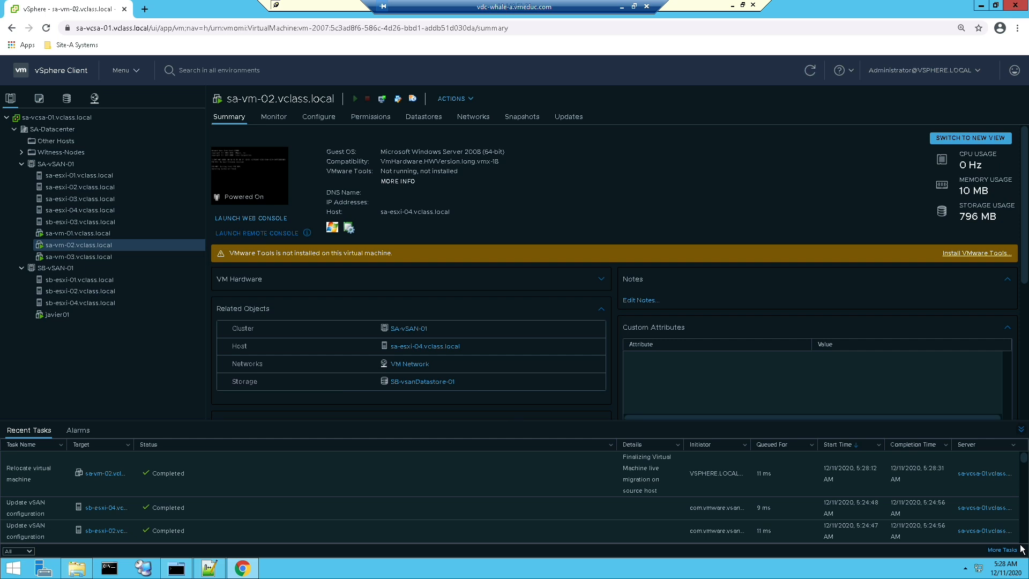
{"action": "right_click", "coordinate": [105, 242]}
{"action": "mouse_move", "coordinate": [105, 243]}
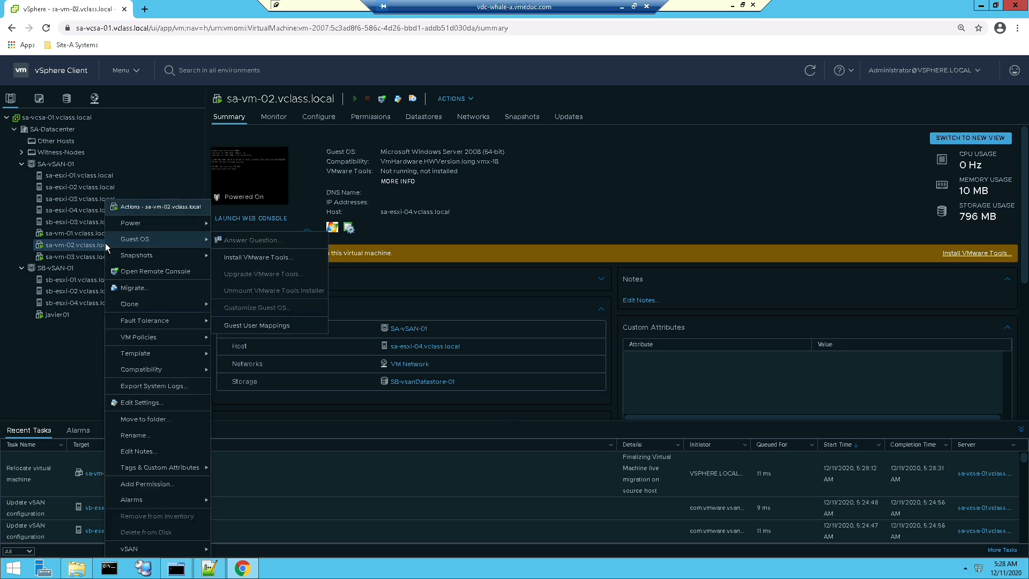
{"action": "left_click", "coordinate": [133, 291]}
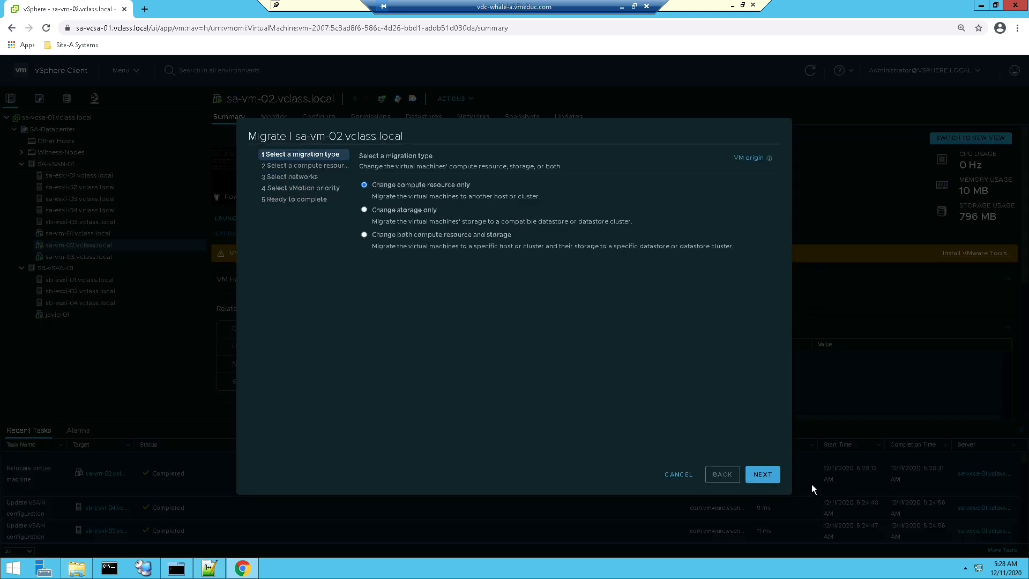
{"action": "left_click", "coordinate": [769, 477]}
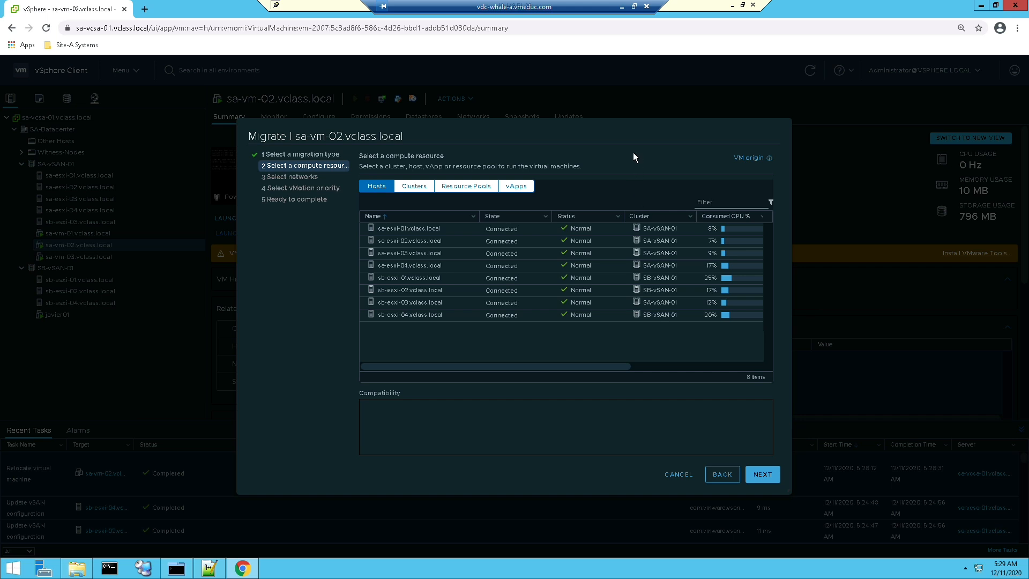
{"action": "left_click_drag", "start_coordinate": [599, 129], "coordinate": [731, 133]}
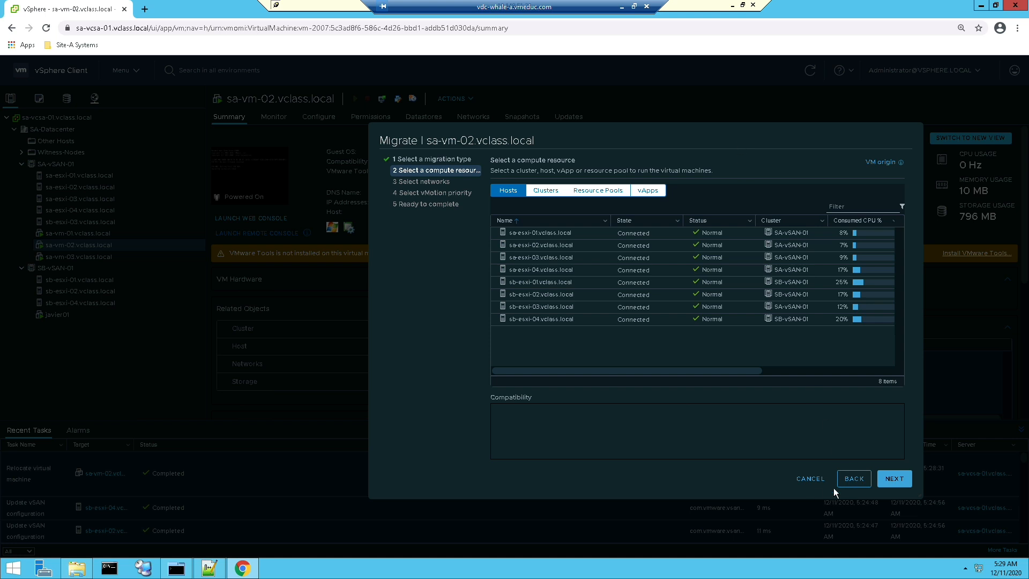
{"action": "left_click", "coordinate": [810, 479]}
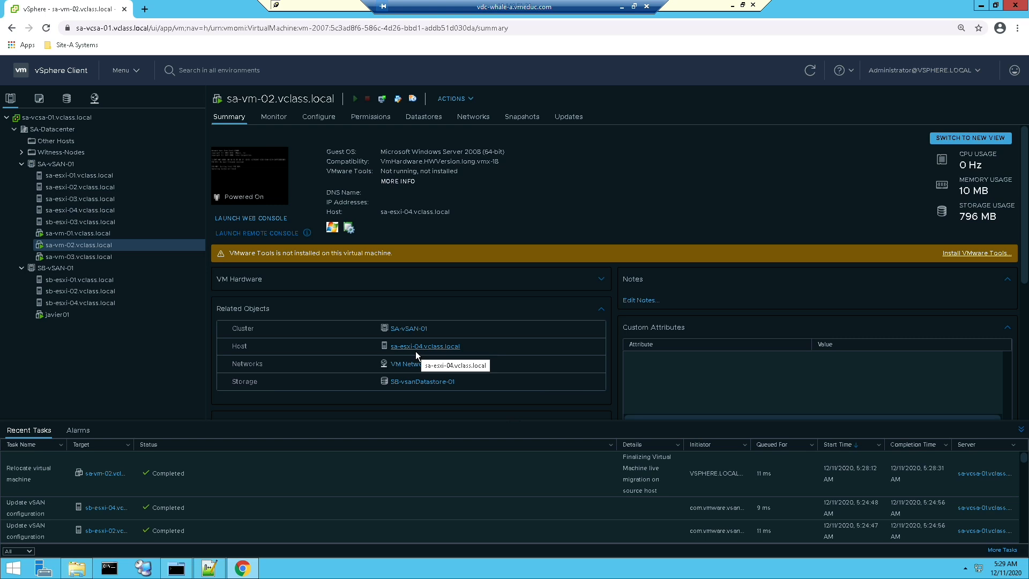
Step: Migrate only the compute resource of sa-vm-02.vclass.local to host sa-esxi-01.vclass.local, keeping the default network and vMotion priority options
{"action": "right_click", "coordinate": [111, 245]}
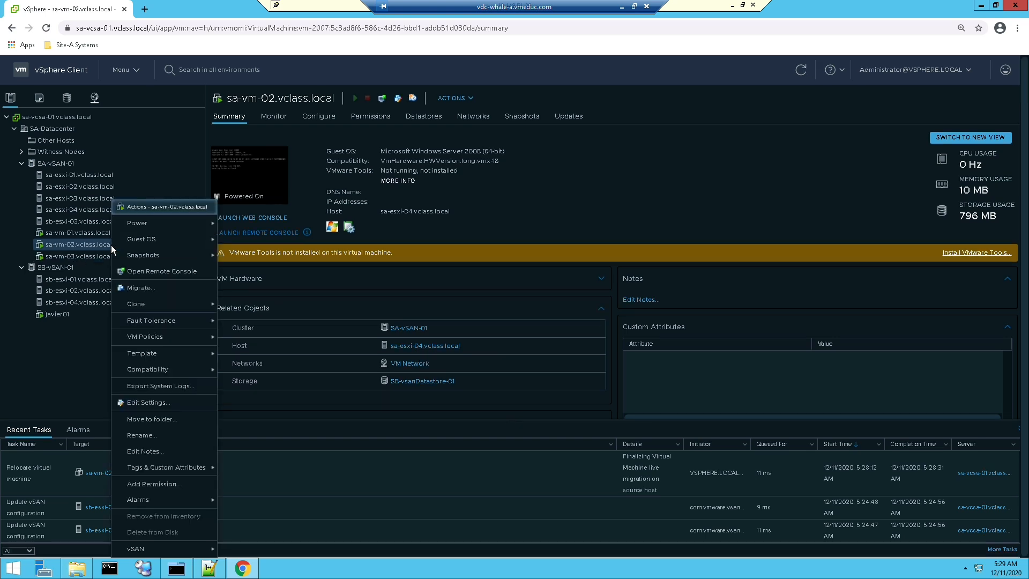
{"action": "left_click", "coordinate": [156, 287]}
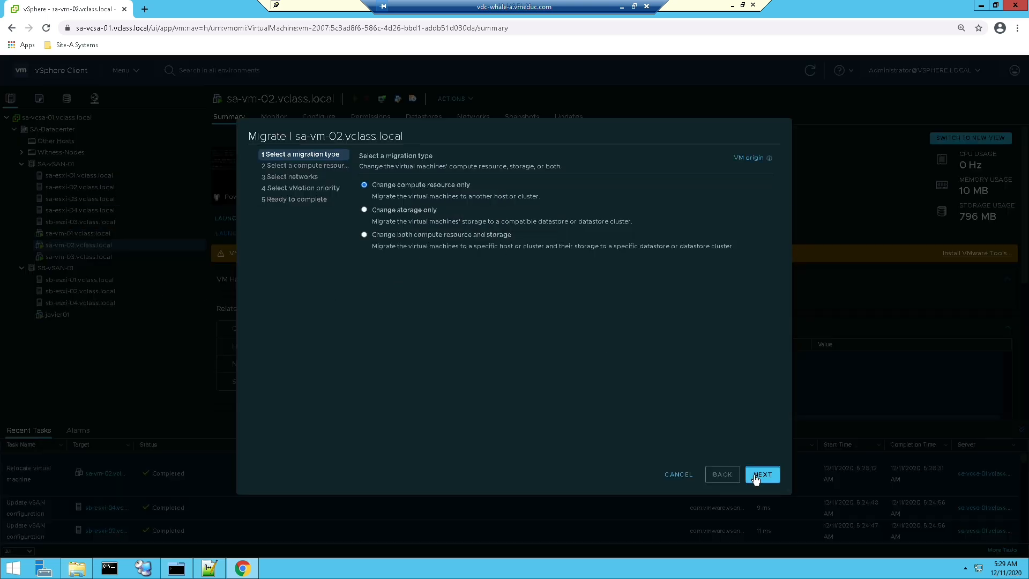
{"action": "left_click", "coordinate": [761, 474]}
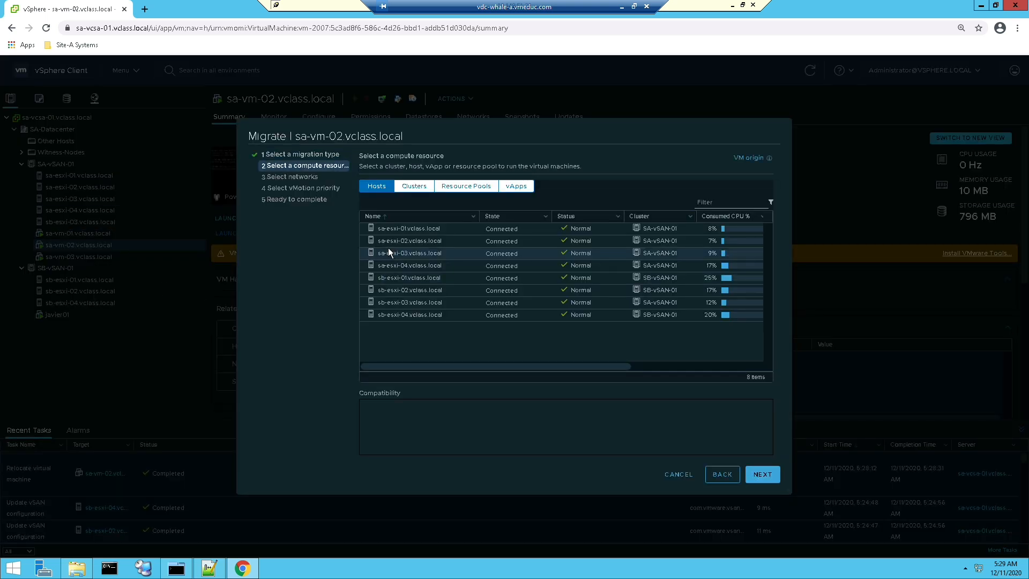
{"action": "left_click", "coordinate": [374, 229]}
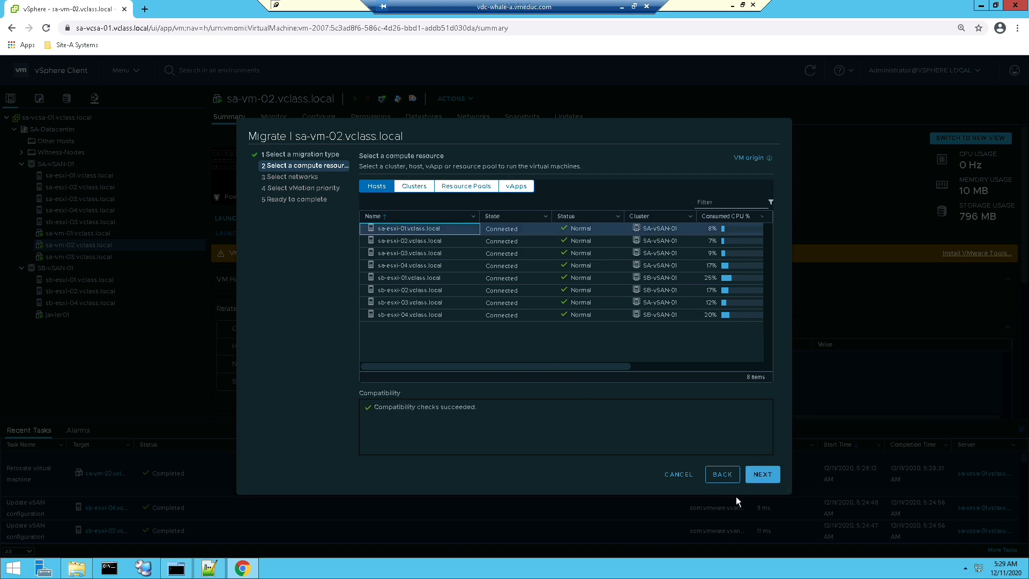
{"action": "left_click", "coordinate": [769, 474]}
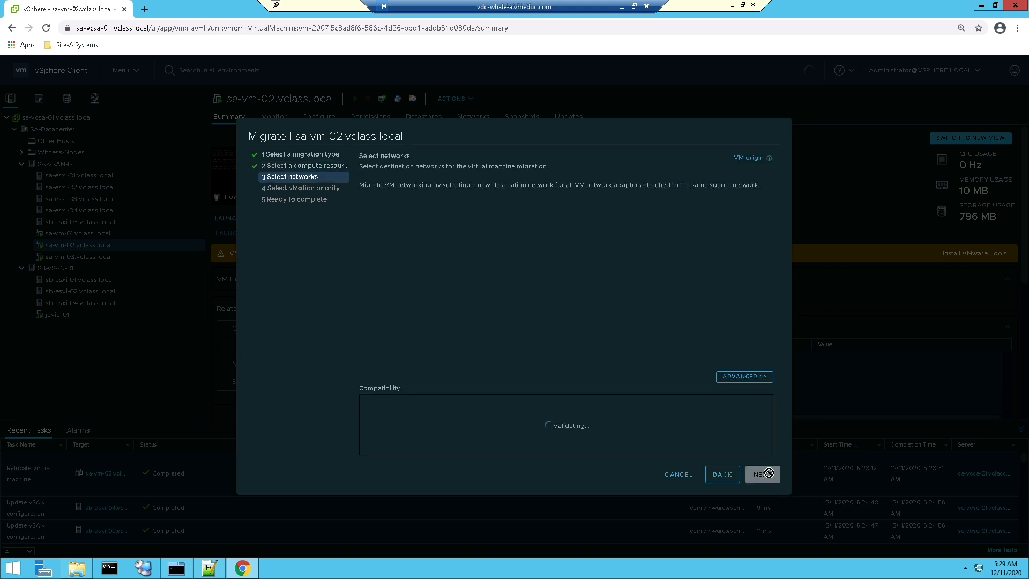
{"action": "left_click", "coordinate": [768, 473]}
{"action": "left_click", "coordinate": [768, 474]}
{"action": "left_click", "coordinate": [768, 474]}
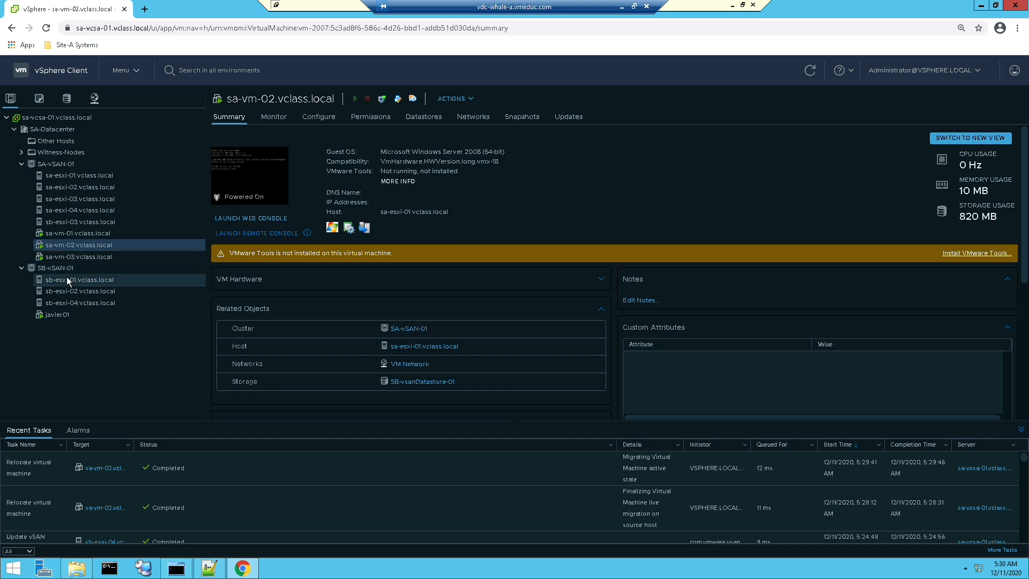
Step: Begin a compute-resource-only migration of sa-vm-02.vclass.local to host sb-esxi-01.vclass.local, up to the network selection
{"action": "right_click", "coordinate": [93, 246]}
{"action": "mouse_move", "coordinate": [95, 245]}
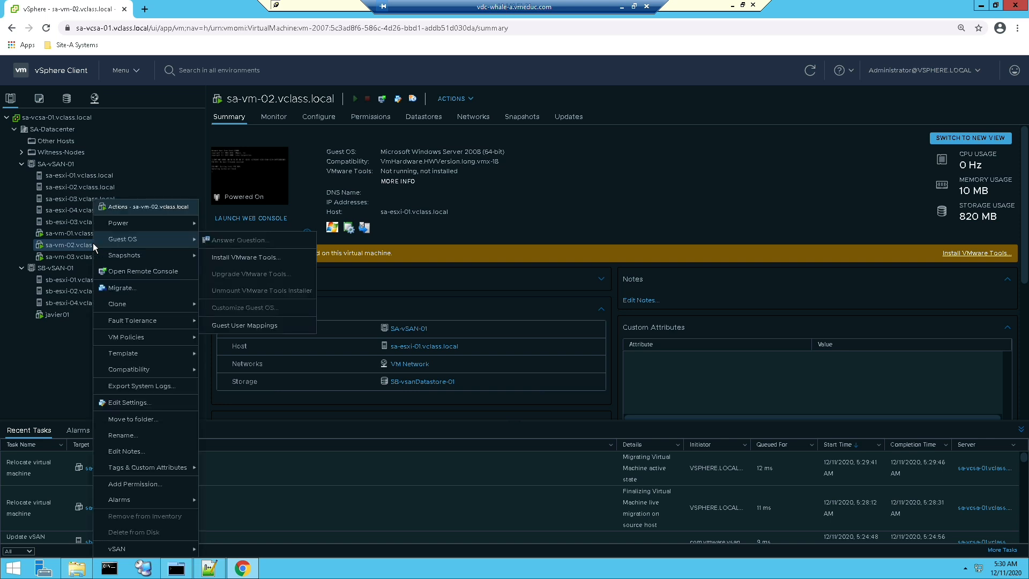
{"action": "left_click", "coordinate": [246, 295]}
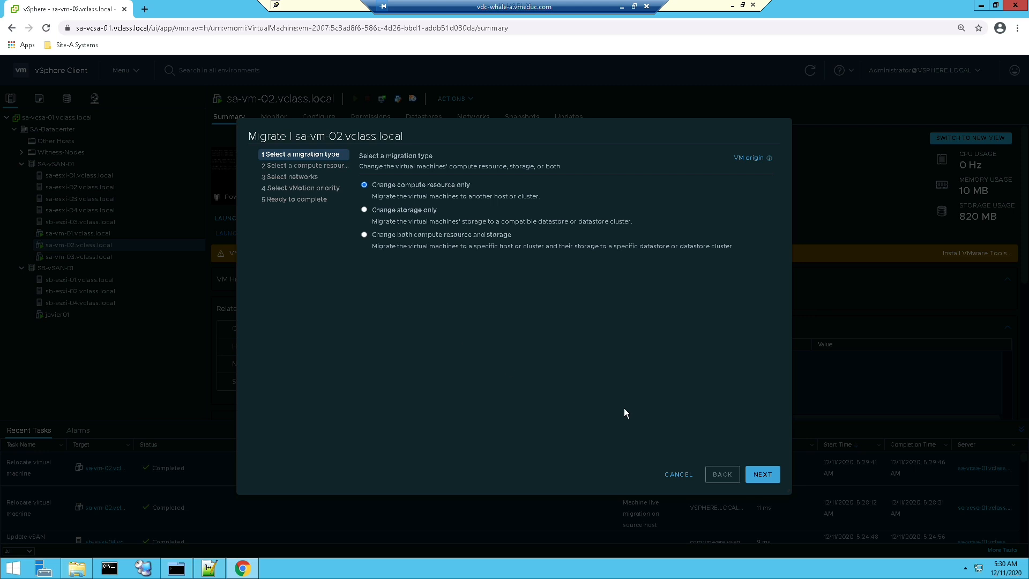
{"action": "left_click", "coordinate": [763, 472]}
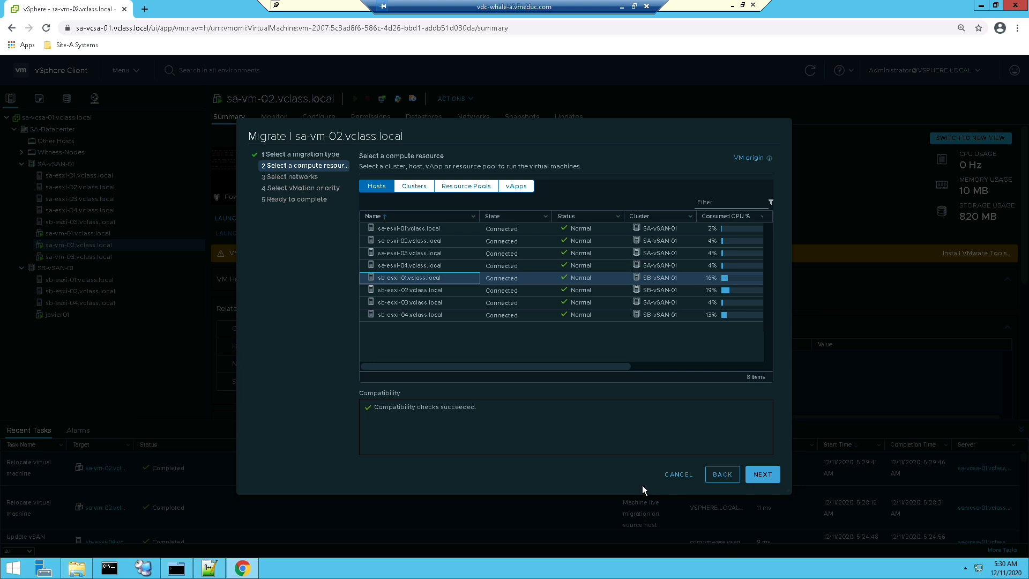
{"action": "left_click", "coordinate": [760, 475]}
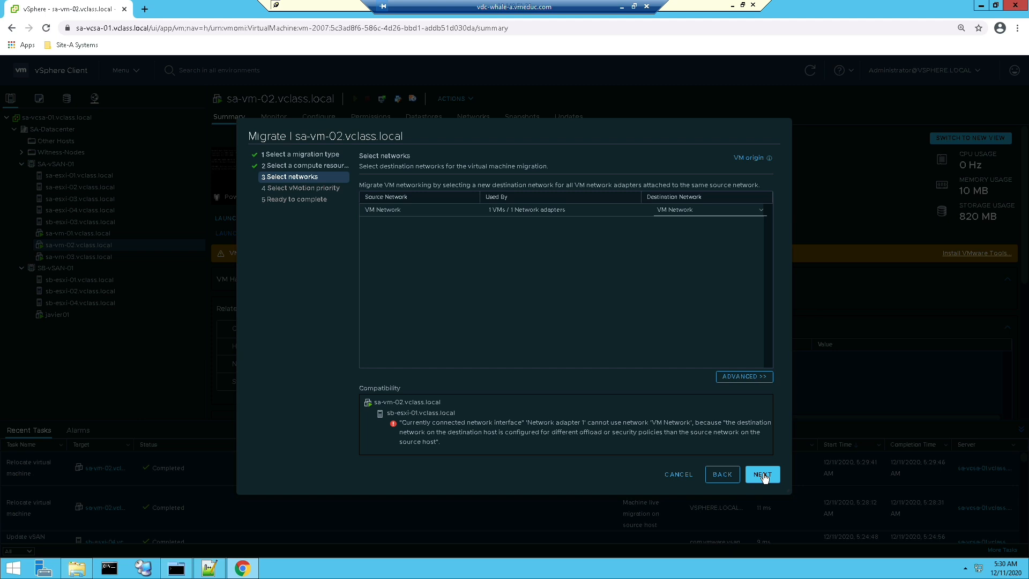
{"action": "left_click", "coordinate": [763, 477]}
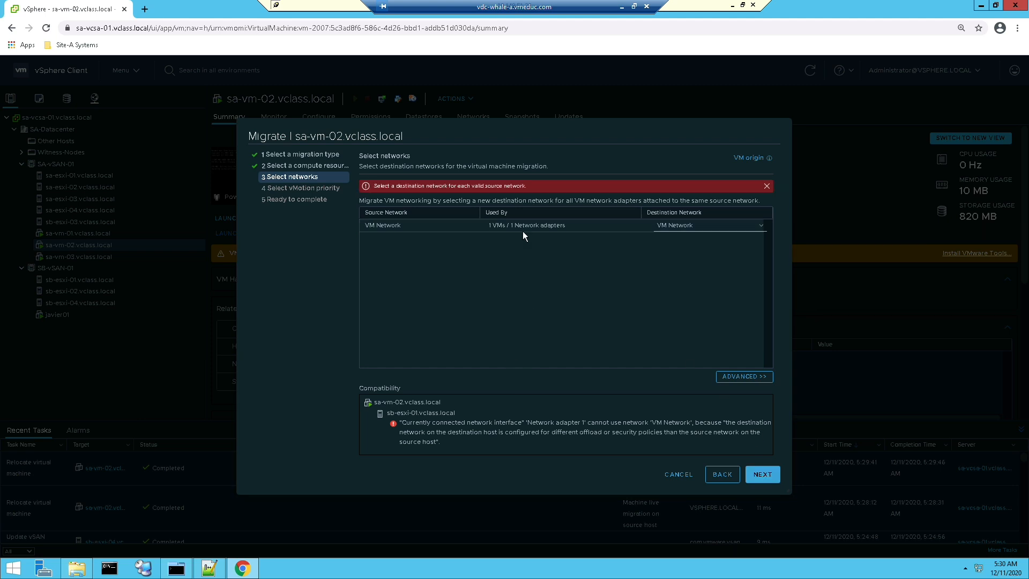
Step: Set the destination network for VM Network to SB-Production, keep the default high vMotion priority, and start the migration
{"action": "left_click", "coordinate": [699, 229]}
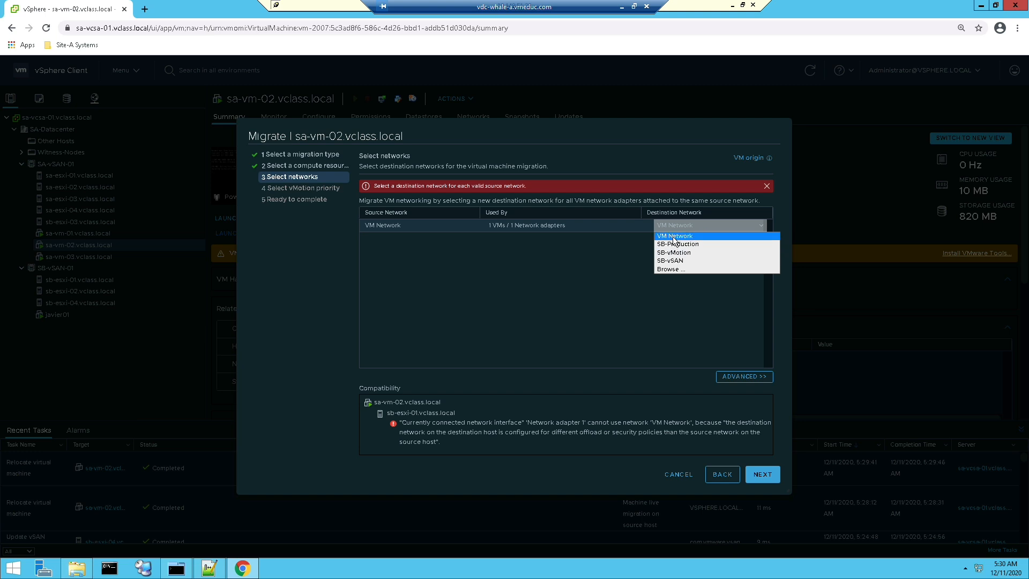
{"action": "left_click", "coordinate": [663, 268]}
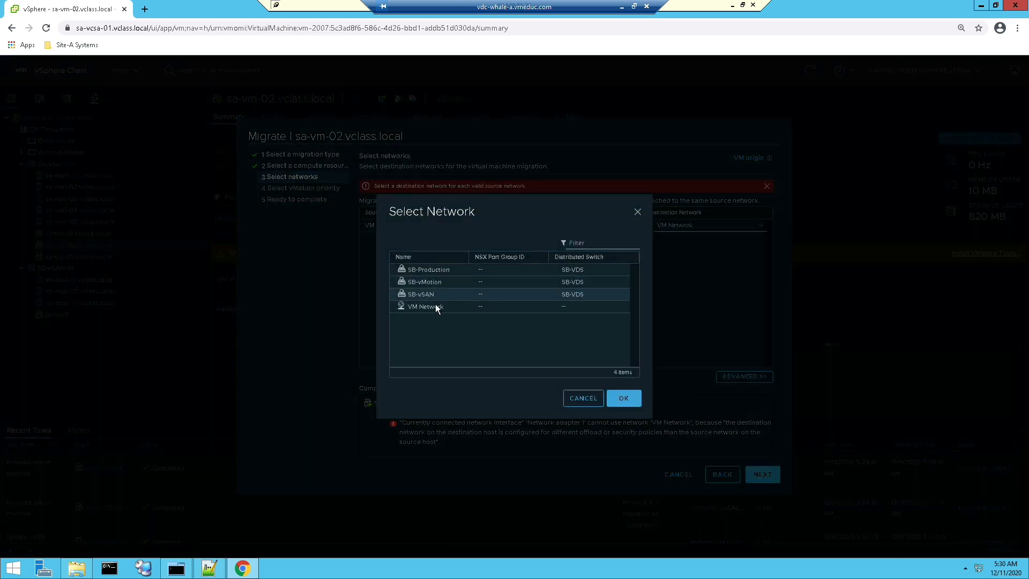
{"action": "left_click", "coordinate": [430, 268]}
{"action": "left_click", "coordinate": [624, 399]}
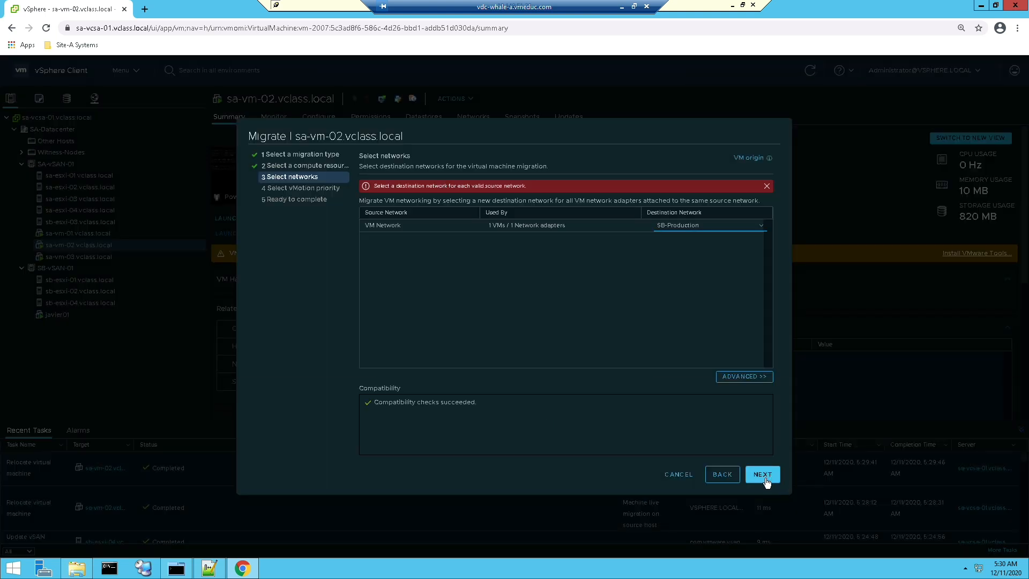
{"action": "left_click", "coordinate": [765, 479]}
{"action": "left_click", "coordinate": [762, 475]}
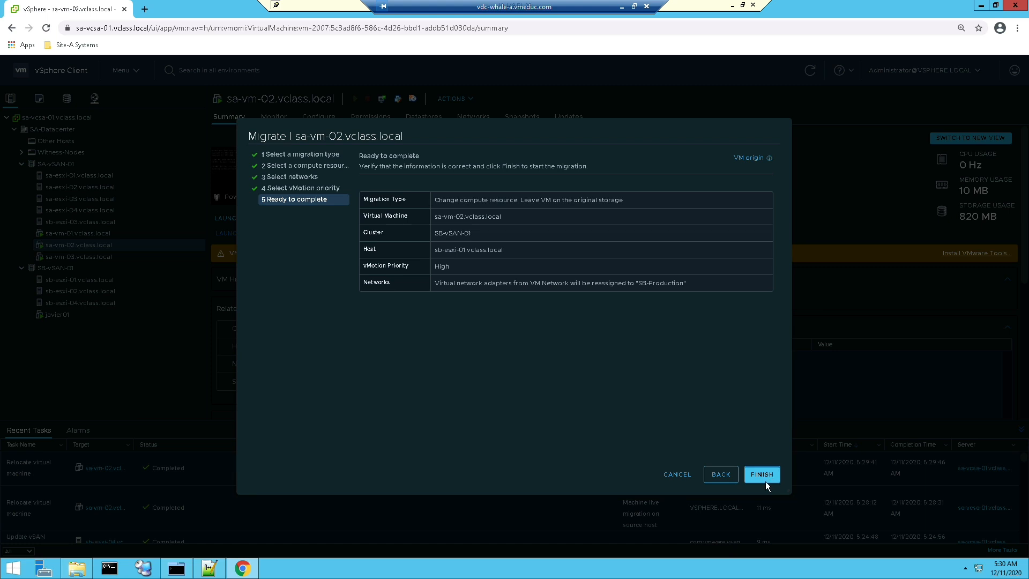
{"action": "left_click", "coordinate": [765, 480]}
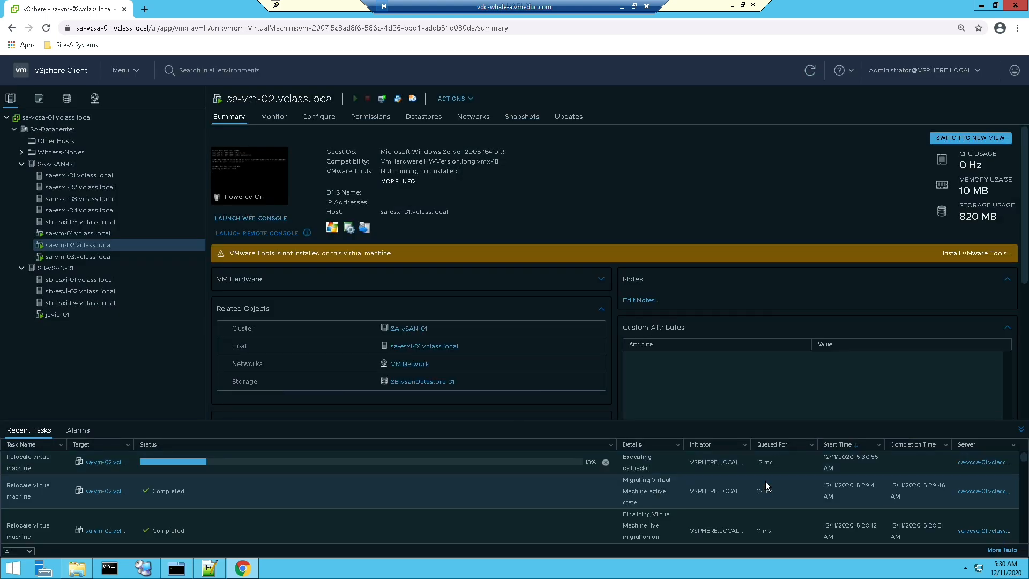